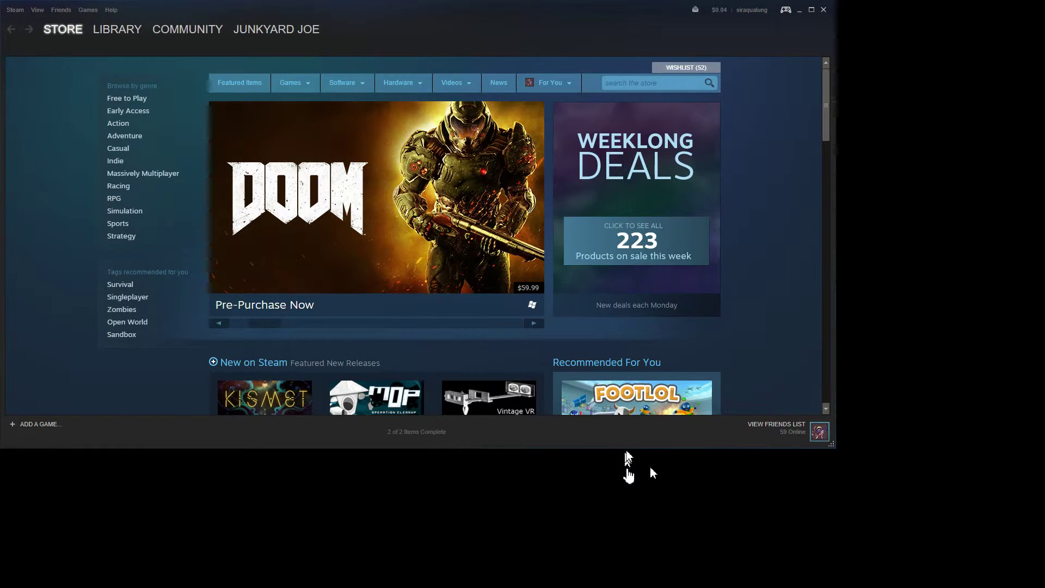
Find Dark Souls: Prepare to Die Edition in the Library list and show its ready-to-install game page
{"action": "left_click", "coordinate": [117, 29]}
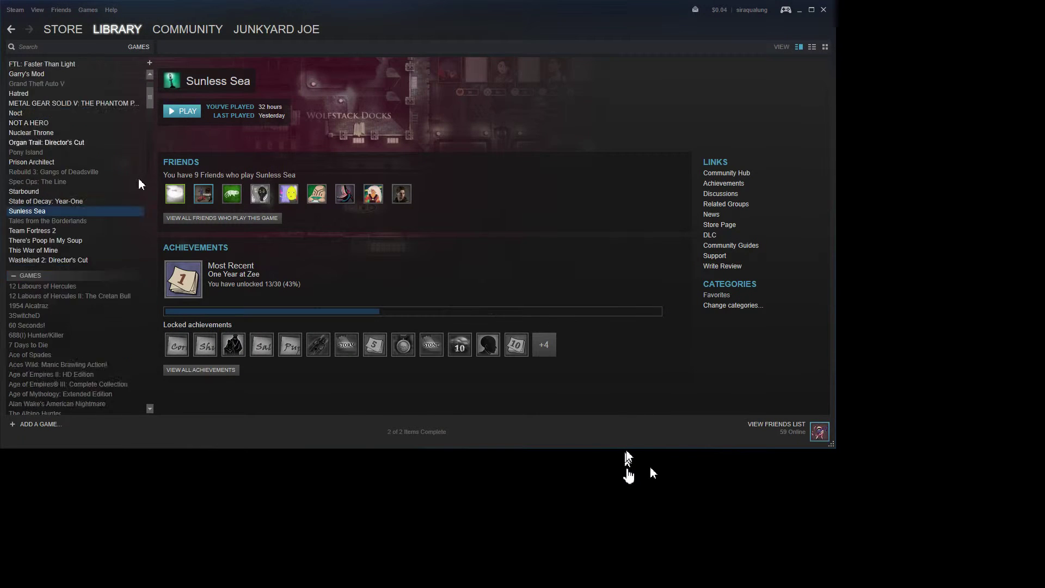
{"action": "scroll", "coordinate": [140, 184], "scroll_direction": "down", "scroll_amount": 10}
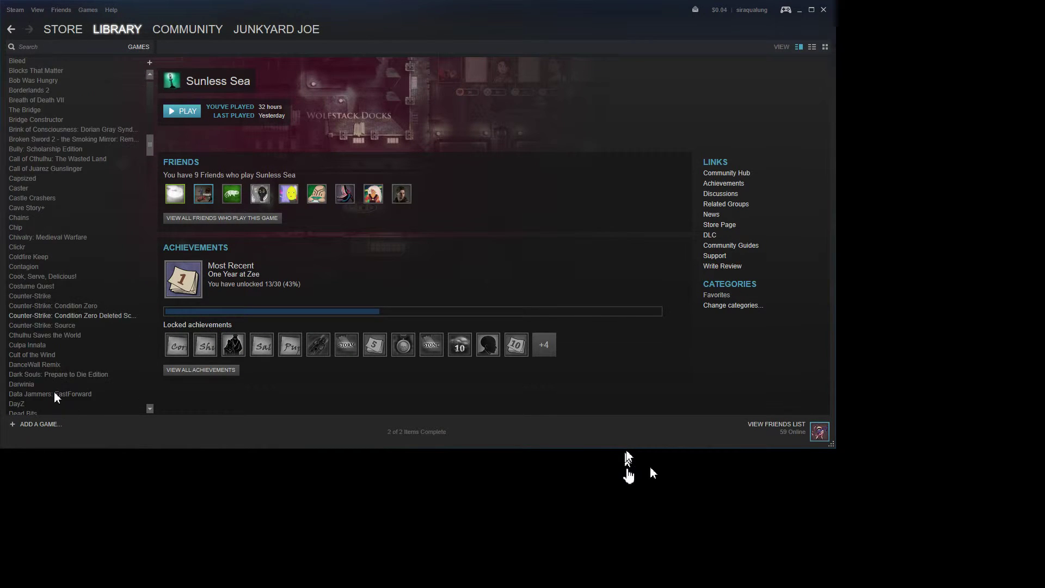
{"action": "scroll", "coordinate": [57, 391], "scroll_direction": "down", "scroll_amount": 9}
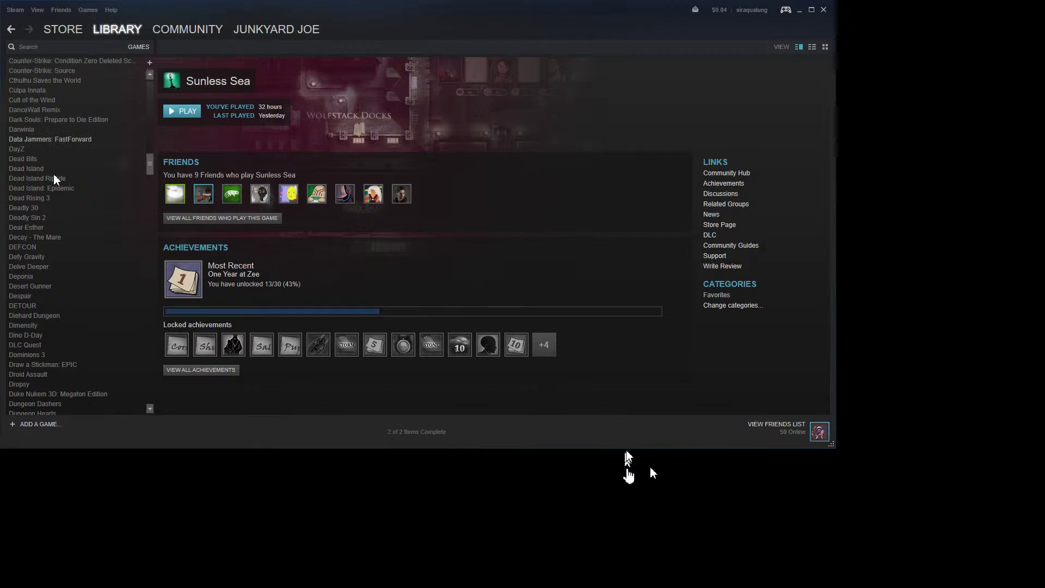
{"action": "scroll", "coordinate": [56, 199], "scroll_direction": "up", "scroll_amount": 3}
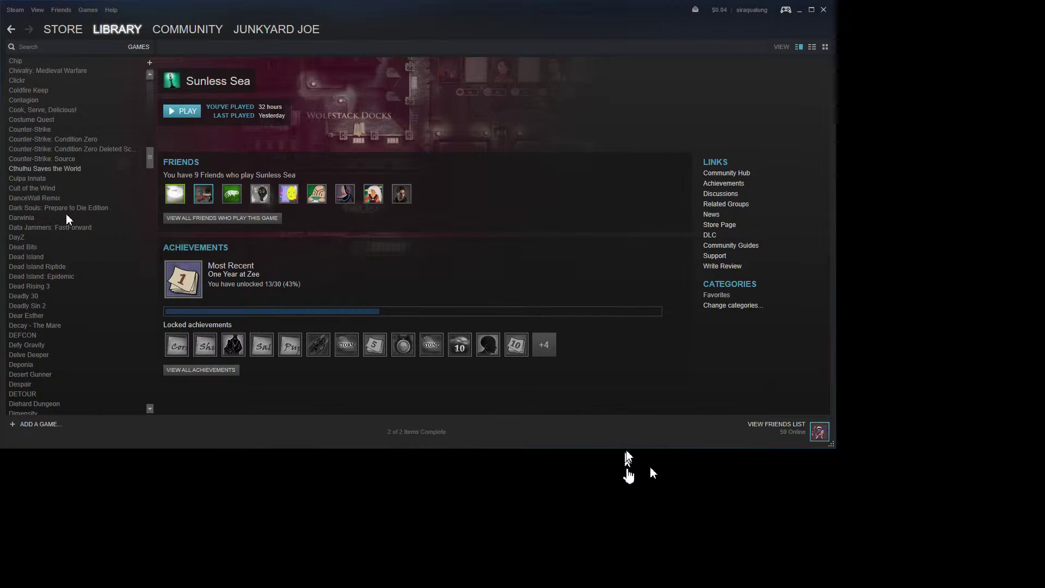
{"action": "left_click", "coordinate": [71, 207]}
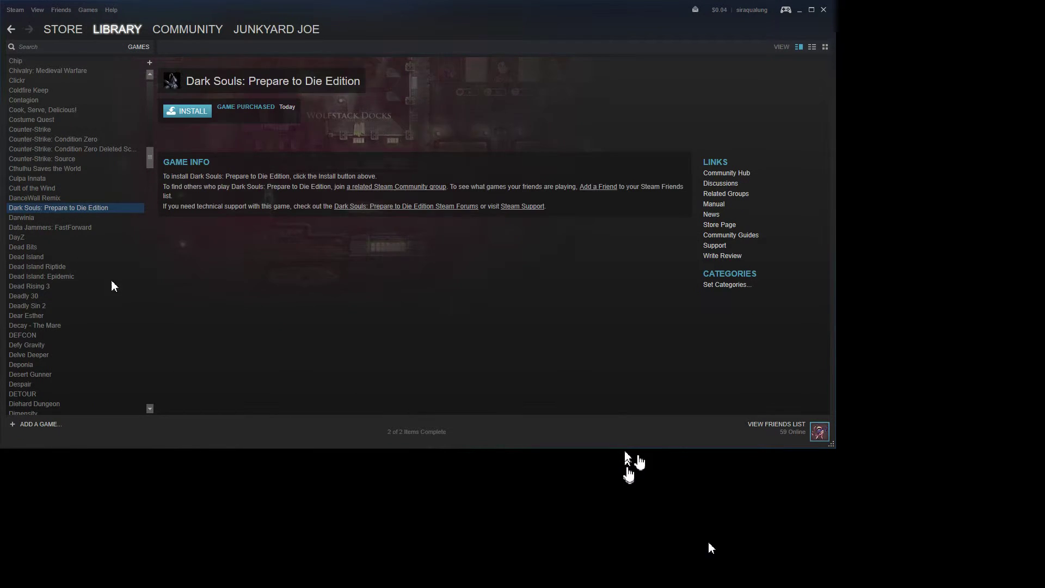
{"action": "scroll", "coordinate": [152, 173], "scroll_direction": "up", "scroll_amount": 20}
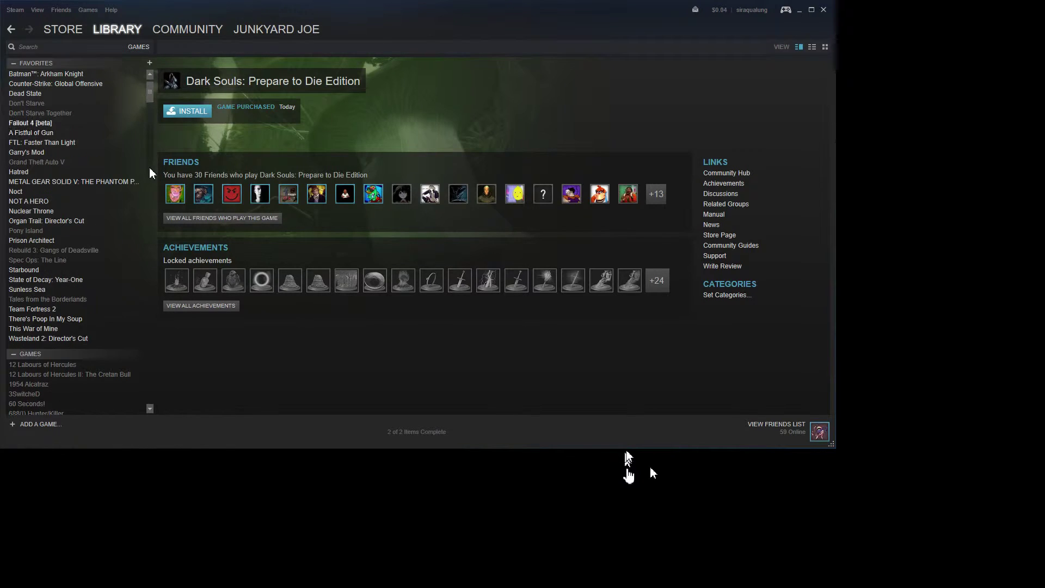